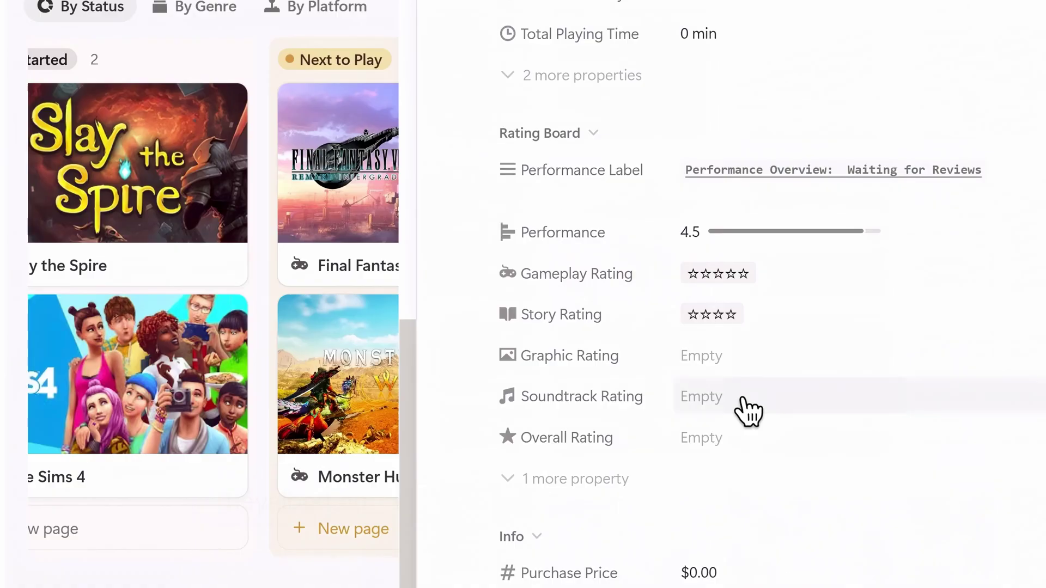
Create a new genre page titled 'Role-Playing Games'
click(724, 360)
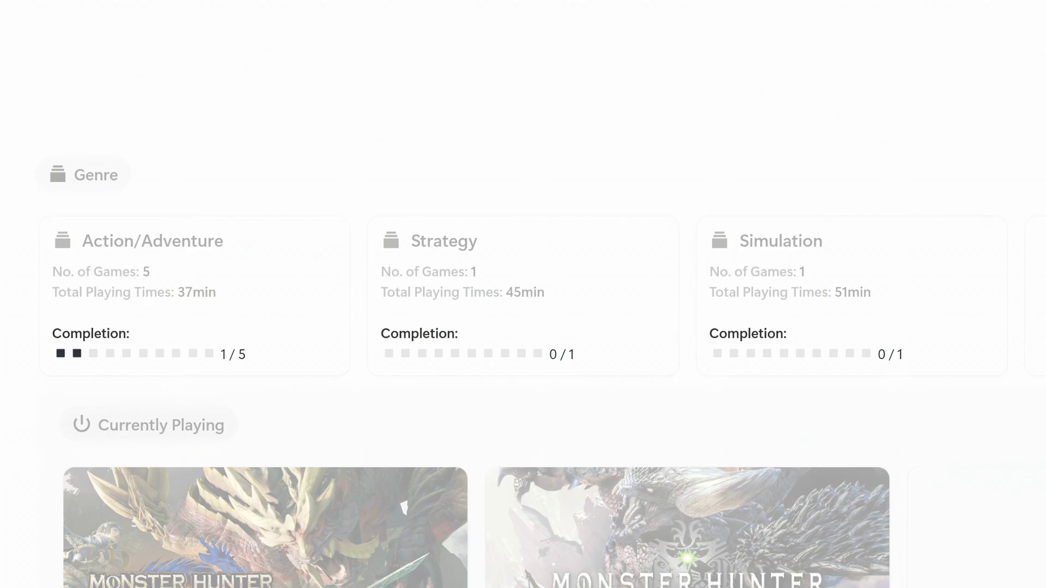
scroll(524, 327, down, 6)
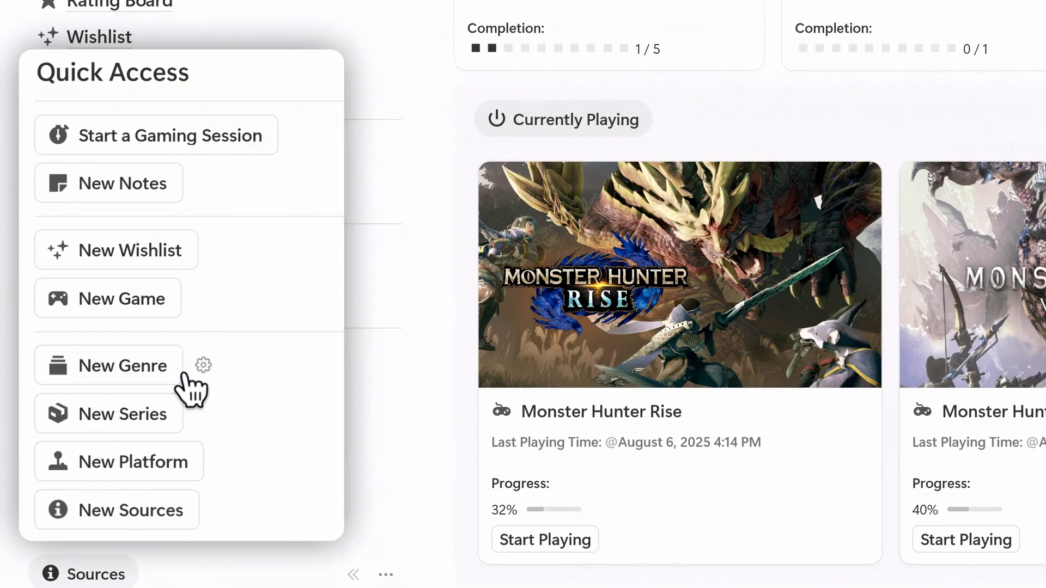
click(130, 365)
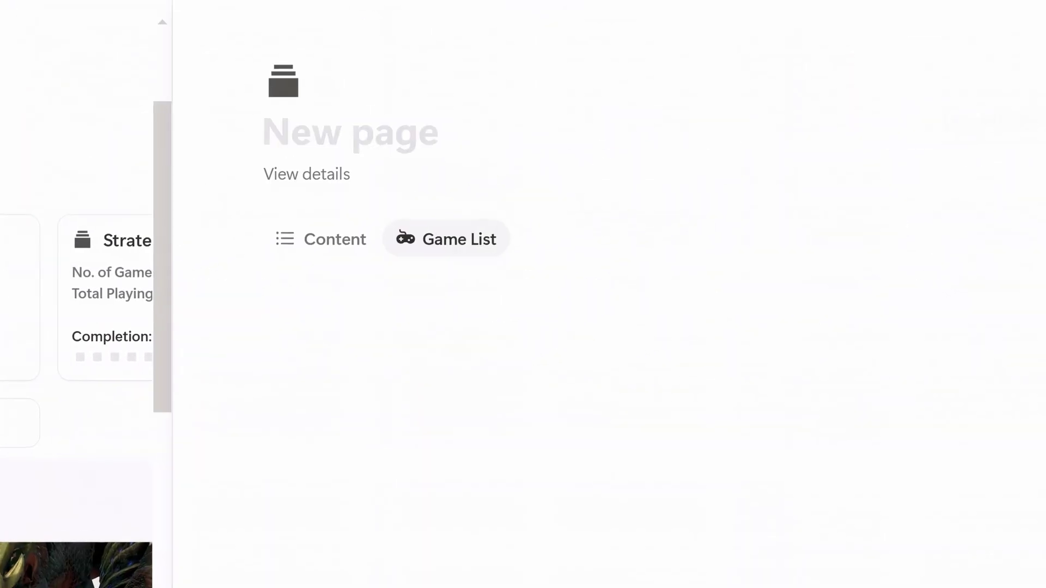
text(Role-Playing Games)
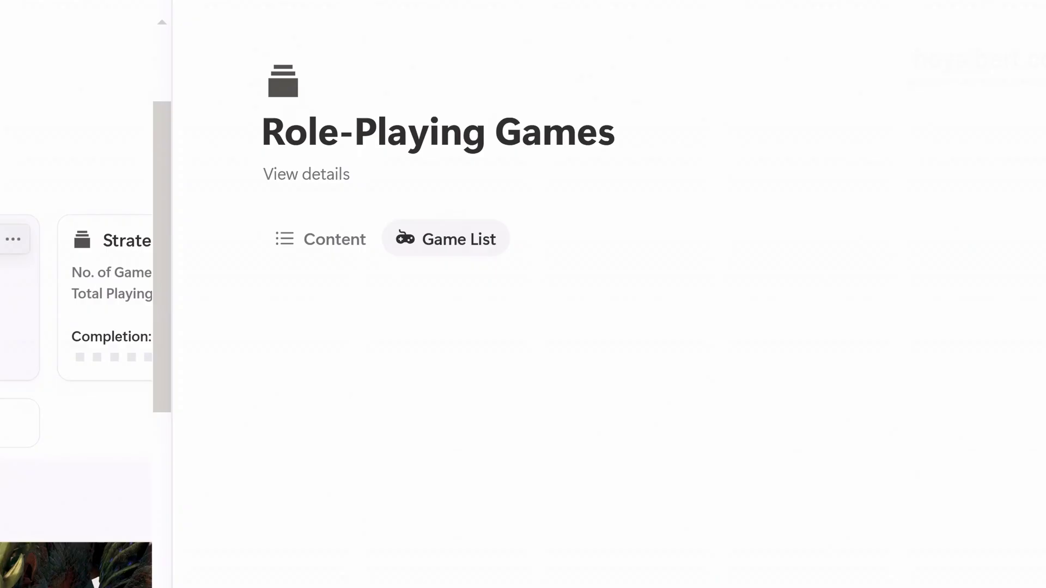
key(Escape)
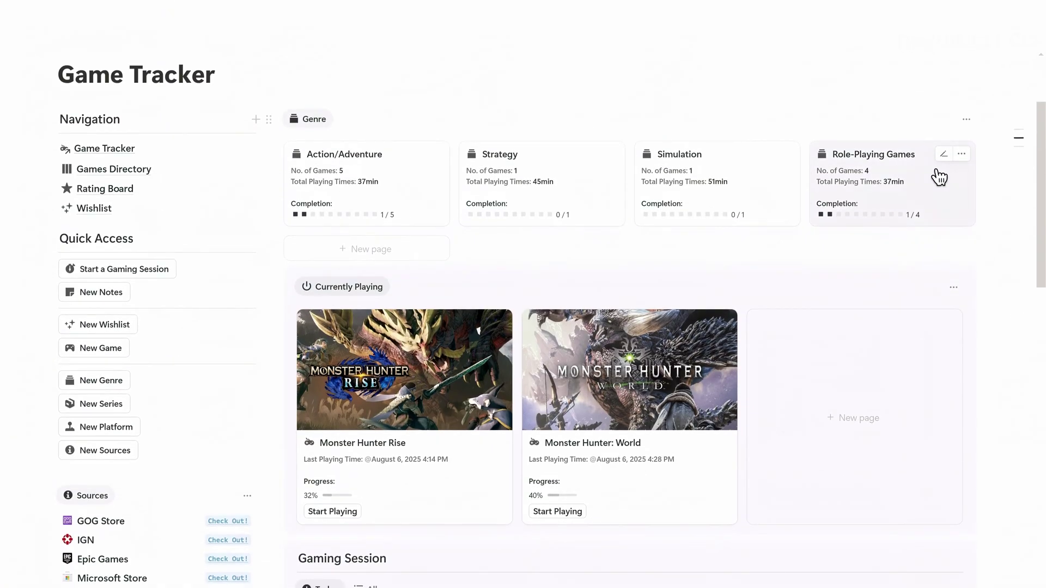
Start a new Final Fantasy series page
click(939, 177)
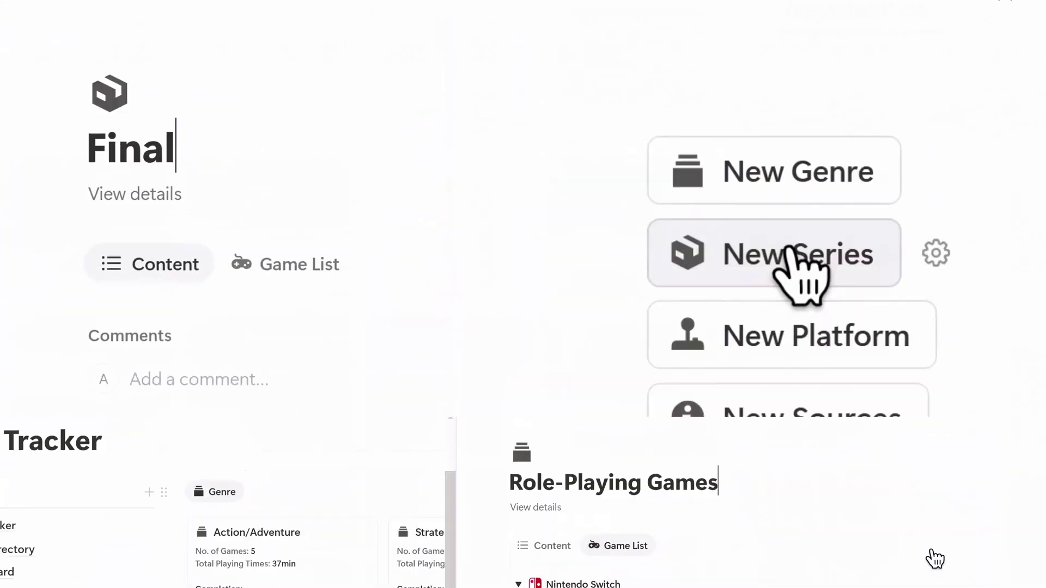
text(Fantasy)
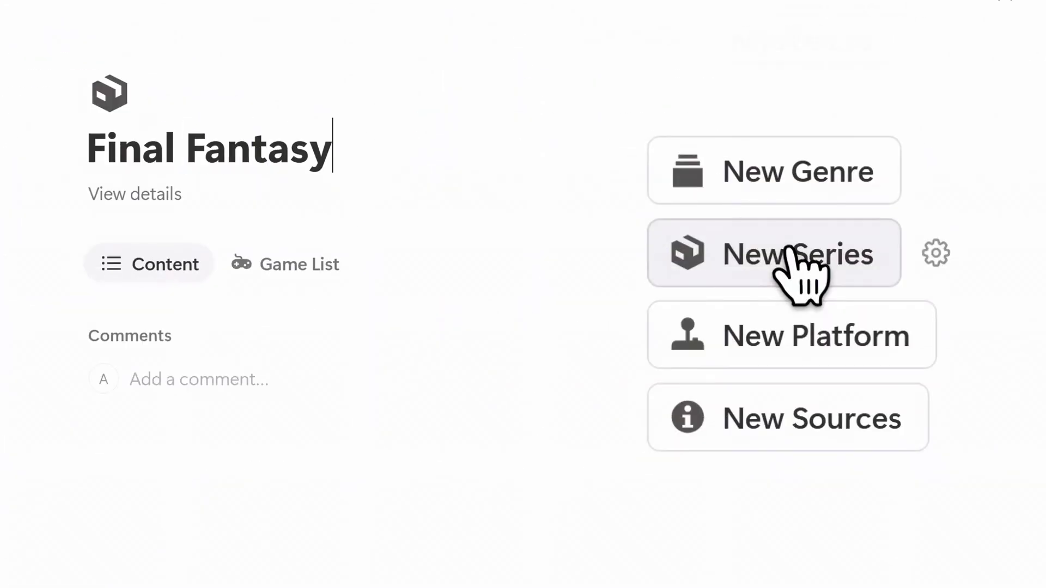
click(865, 341)
text(S)
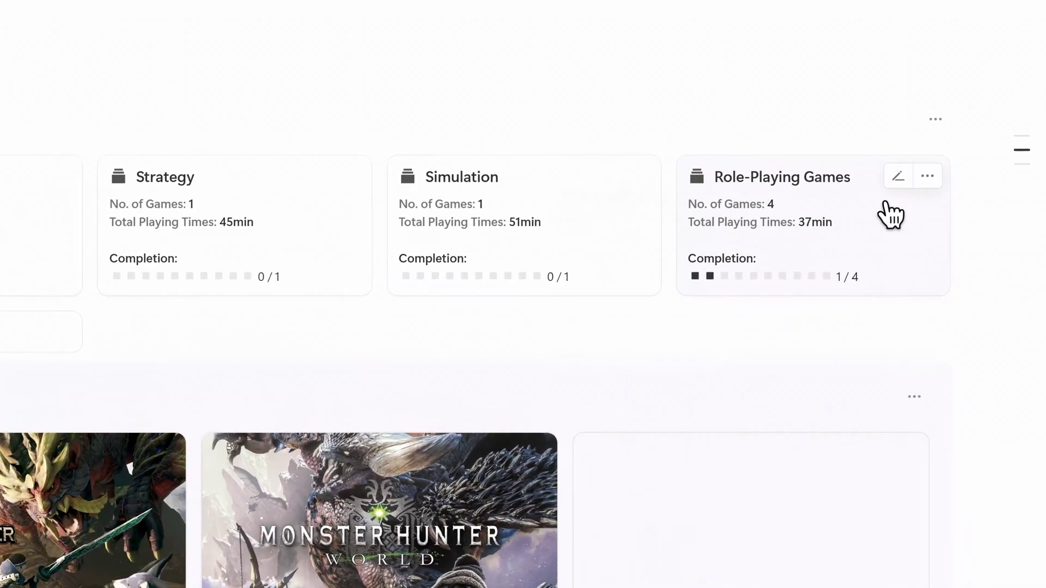
View the Role-Playing Games game list, then return to the Gaming Session table
click(889, 216)
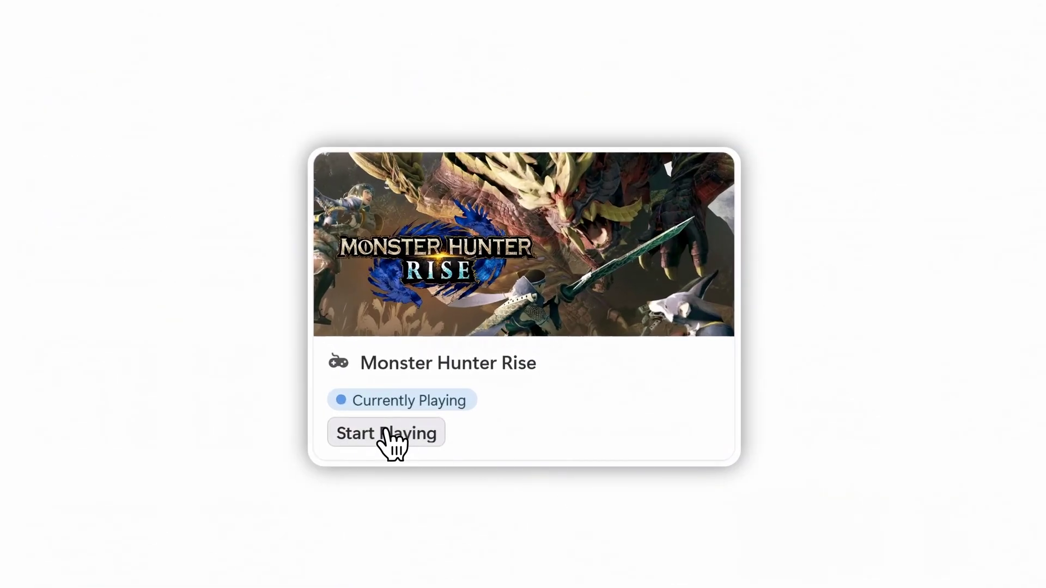
click(384, 433)
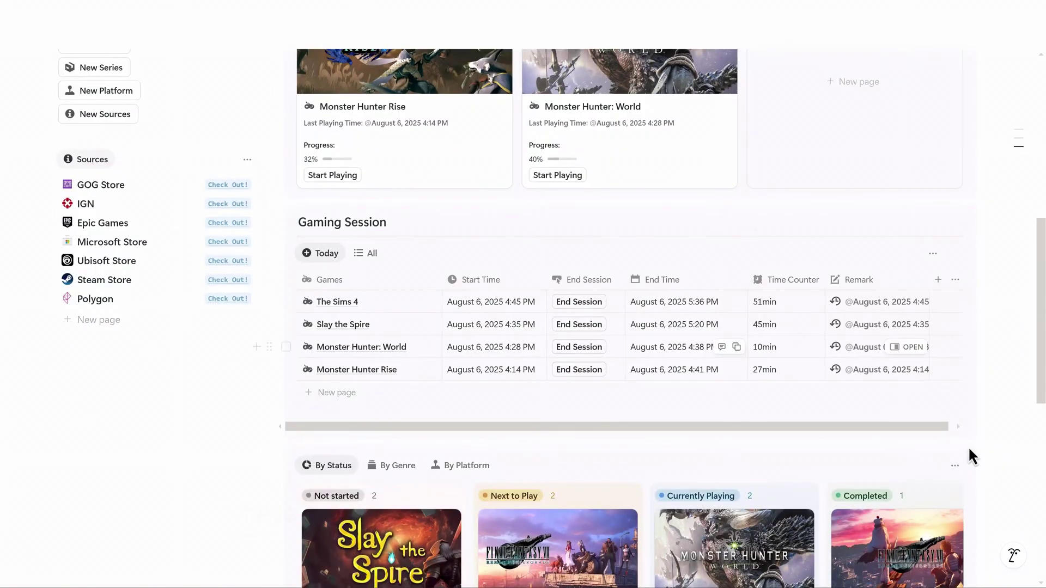
Log a Monster Hunter Rise session from 6:57 PM to 7:28 PM, lasting 31 minutes
click(361, 392)
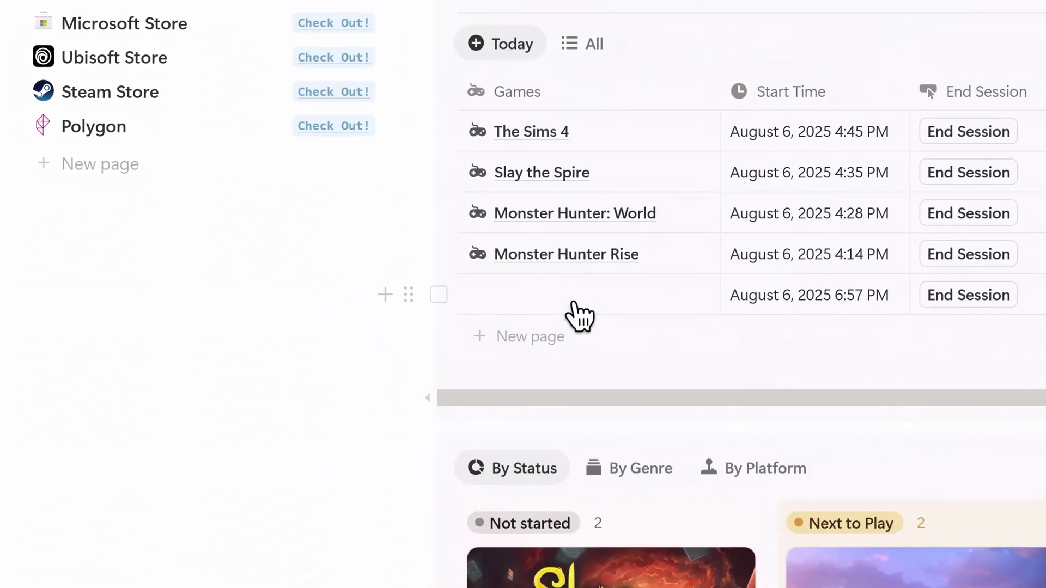
click(362, 397)
click(626, 162)
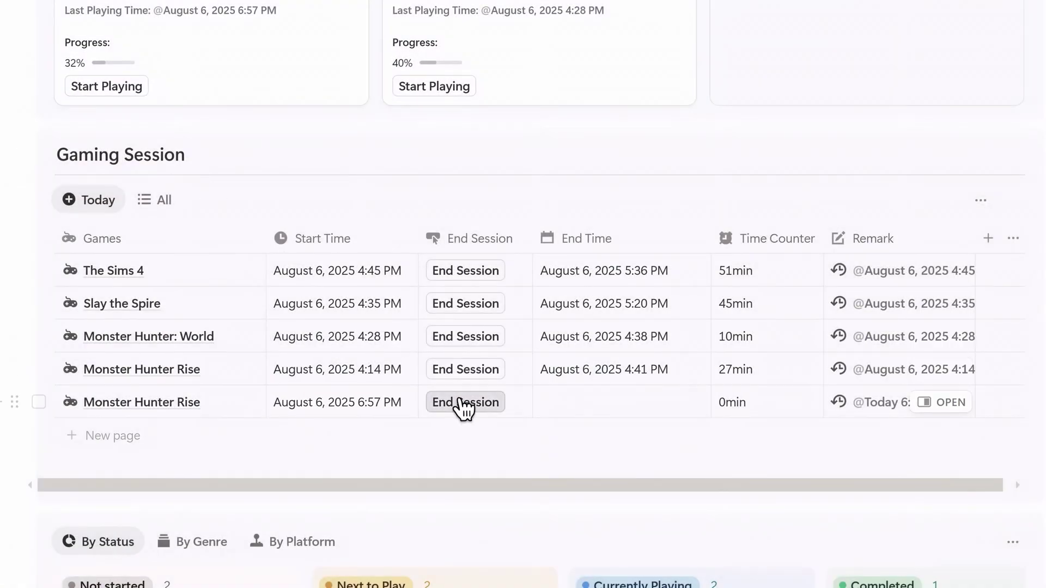
click(464, 406)
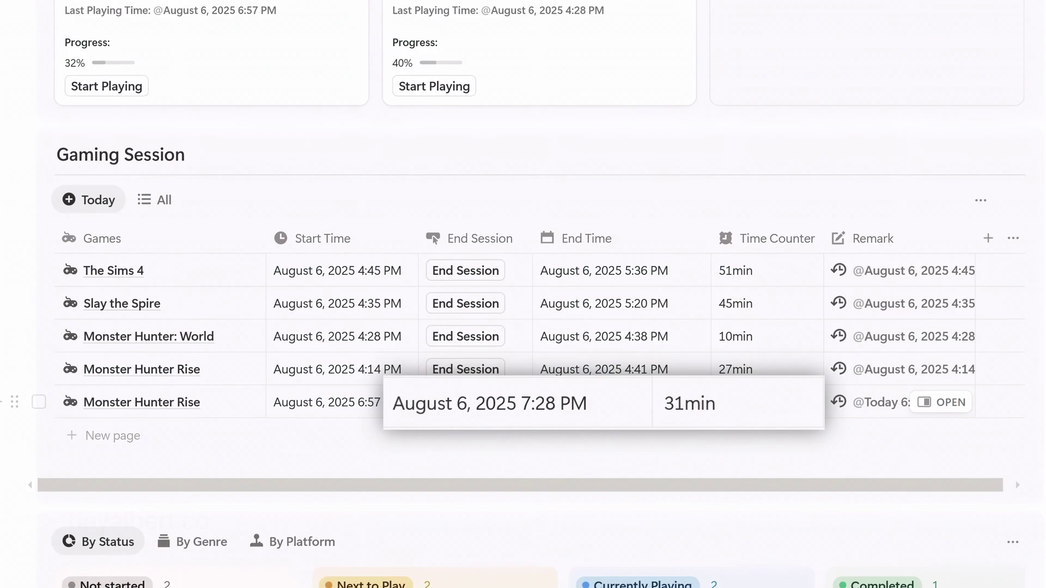
click(941, 402)
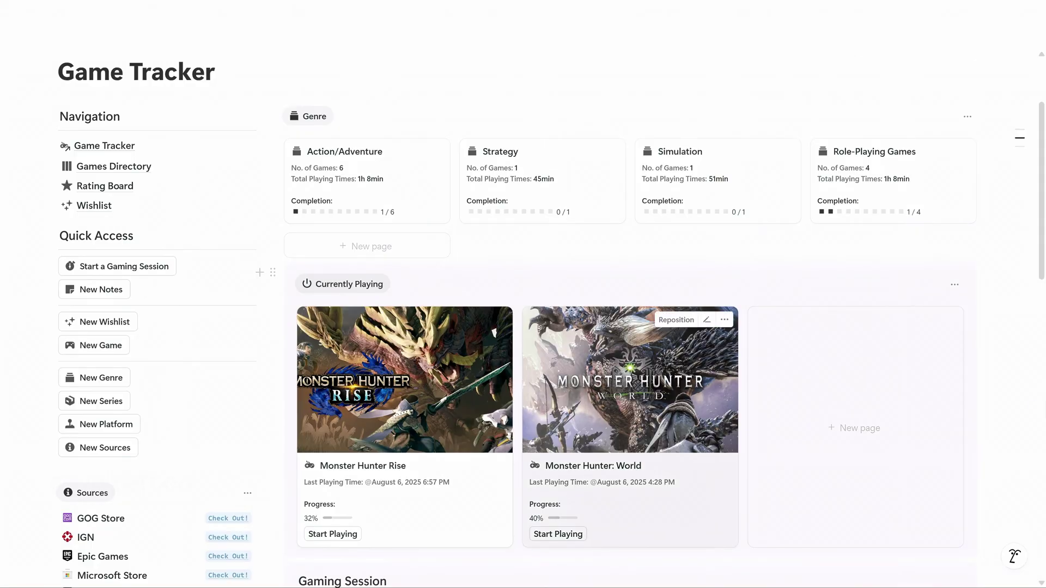
Add a game titled 'The Elder Scrolls V: Skyrim' and look over its properties
click(101, 346)
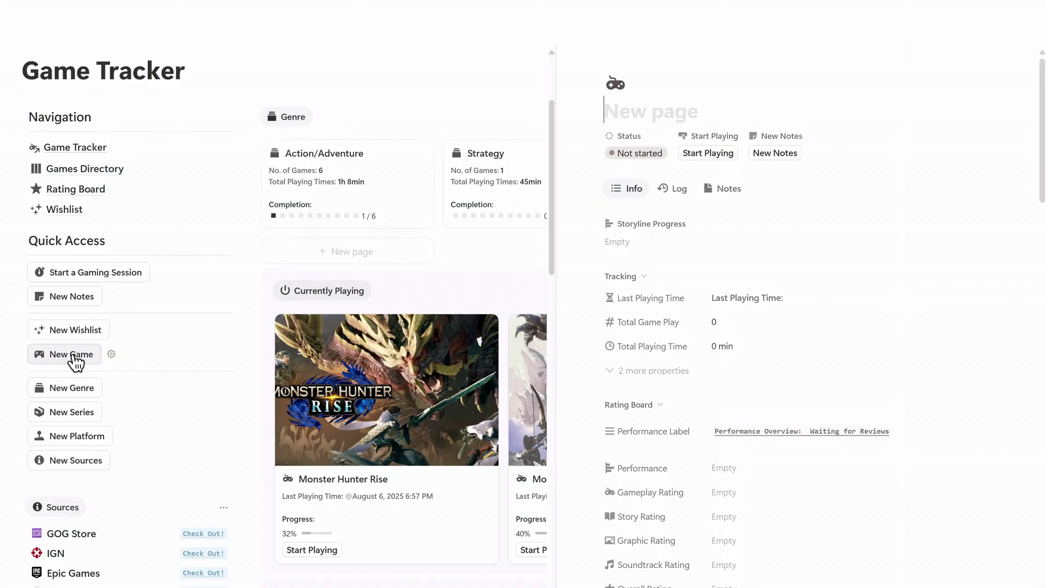
text(The Elder Scrolls V: S)
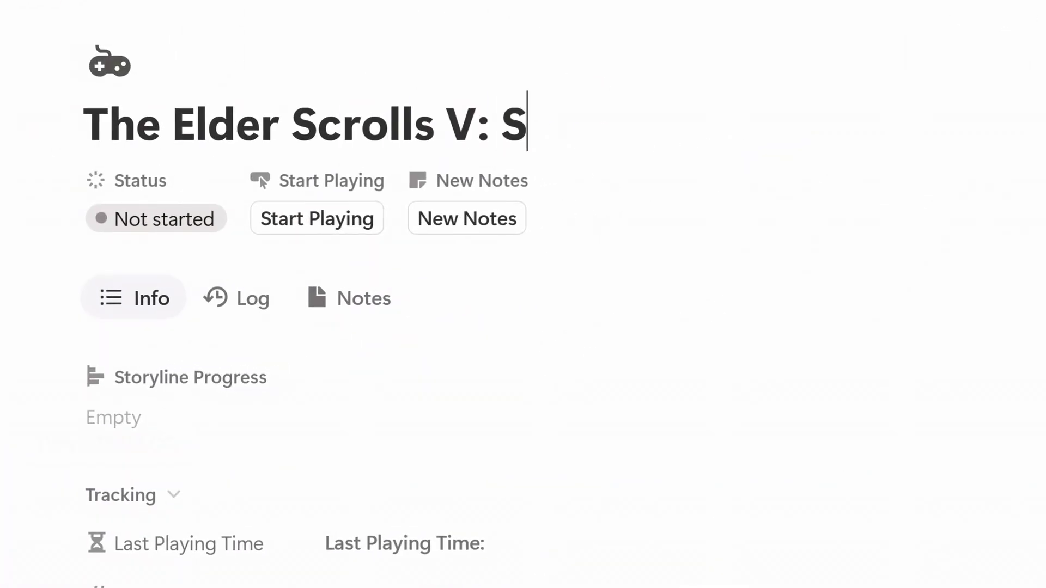
text(kyrim)
scroll(523, 294, down, 10)
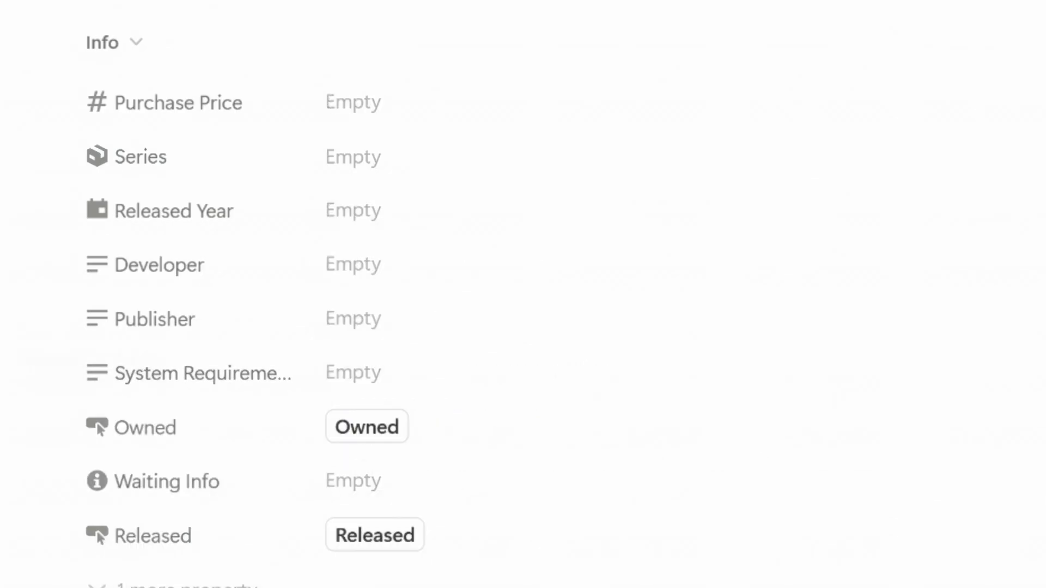
scroll(523, 294, up, 15)
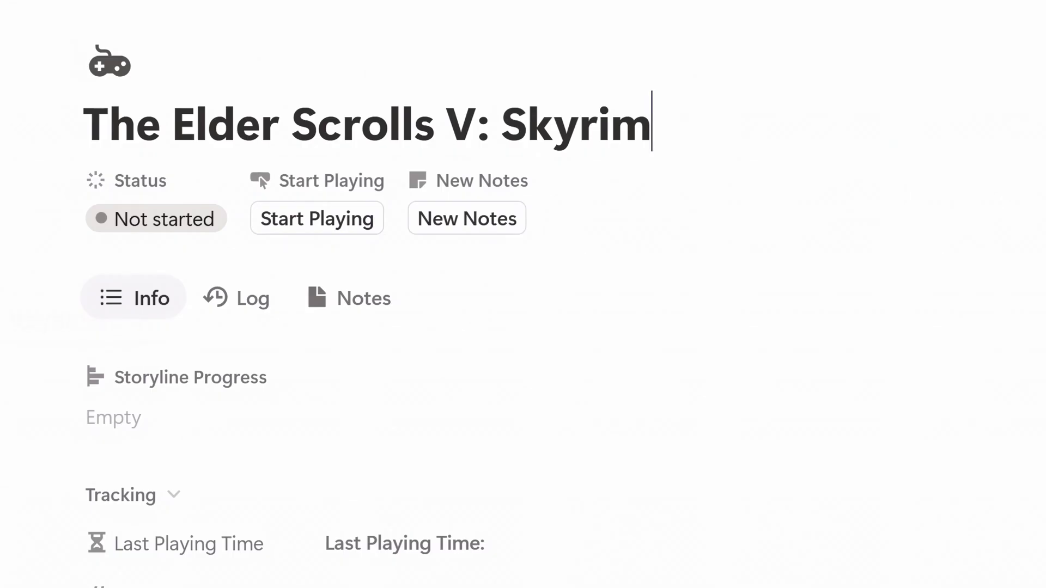
scroll(365, 309, up, 1)
Set Skyrim's cover to an image pasted from a link
click(112, 63)
click(747, 64)
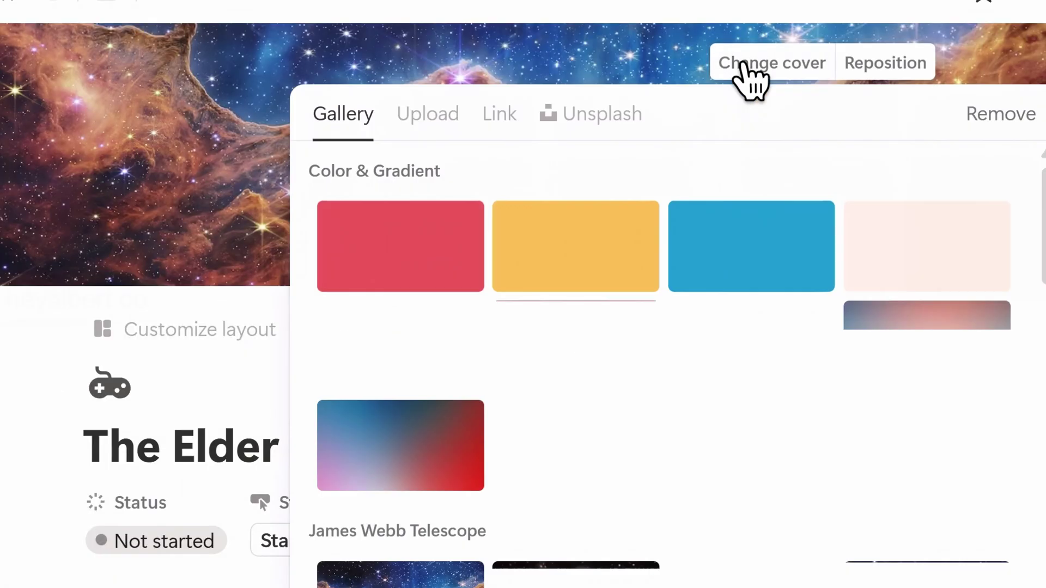
click(497, 114)
key(super+v)
click(596, 252)
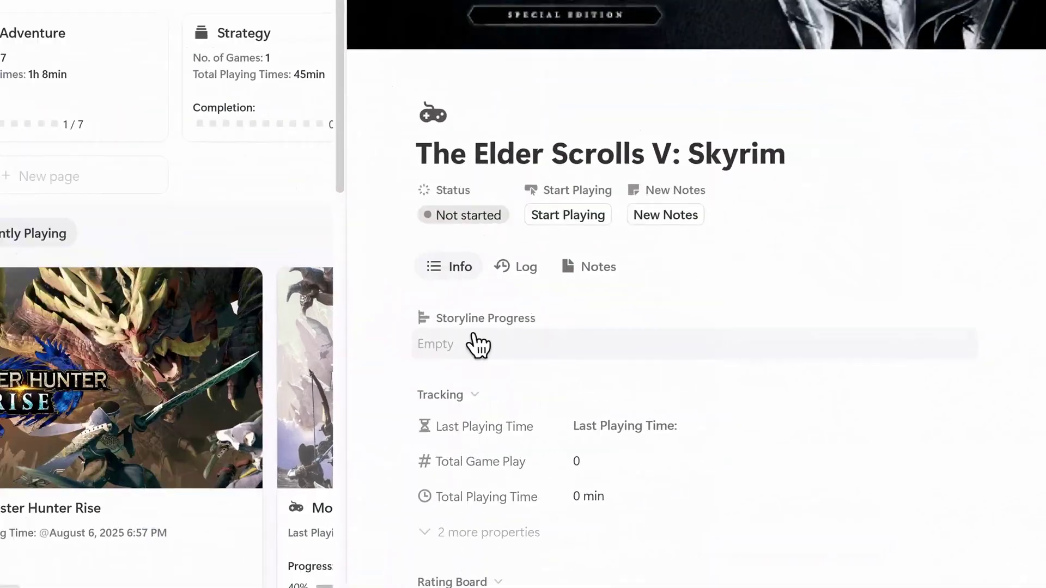
Set Skyrim's storyline progress to 20% and its status to Currently Playing
click(386, 355)
text(20)
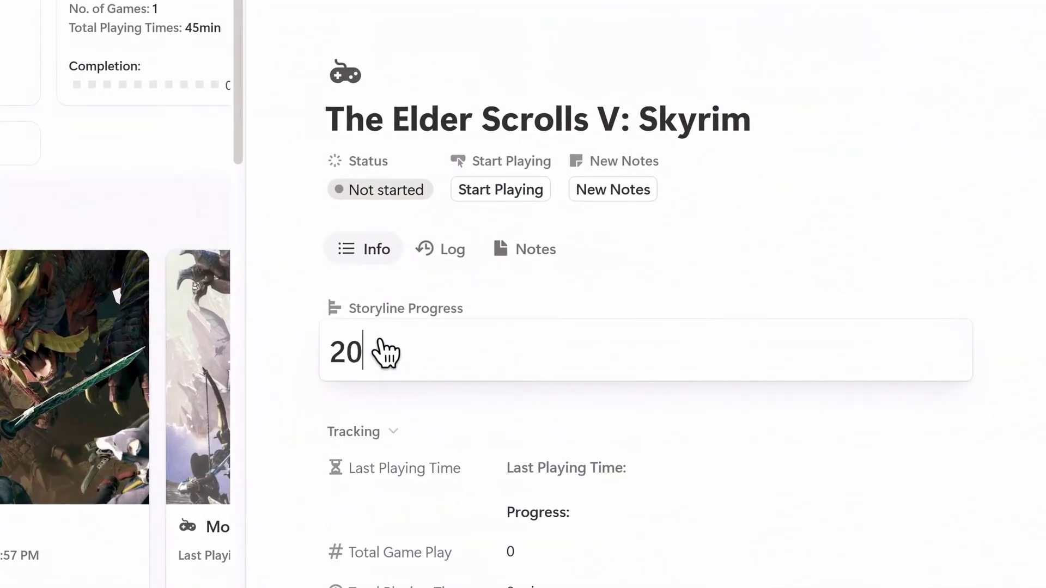
click(298, 357)
click(381, 190)
click(433, 410)
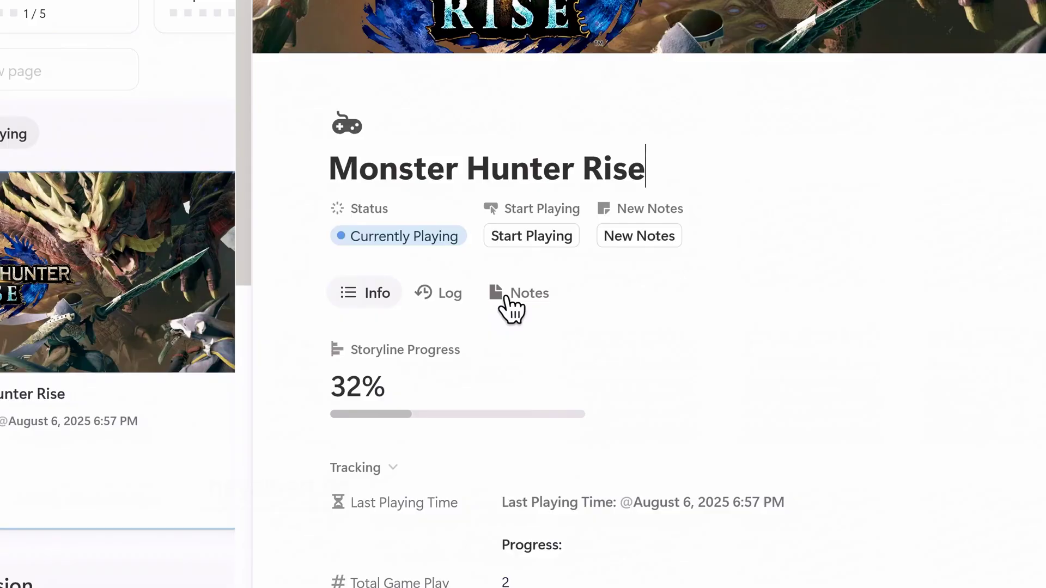
Add a 'Side Quests' note to Monster Hunter Rise and begin writing 'After finishing a game, rate it…'
click(507, 299)
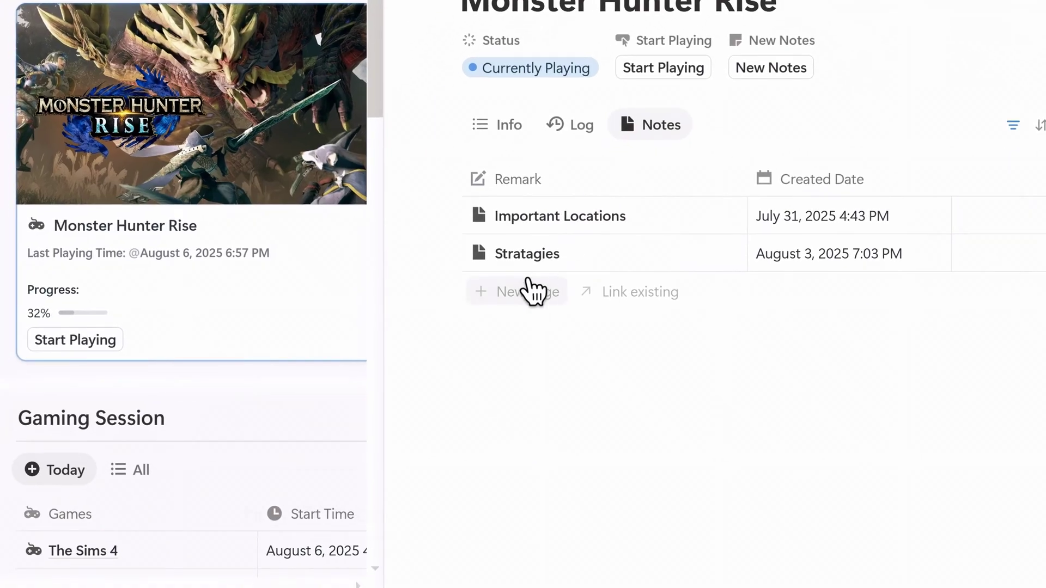
click(531, 291)
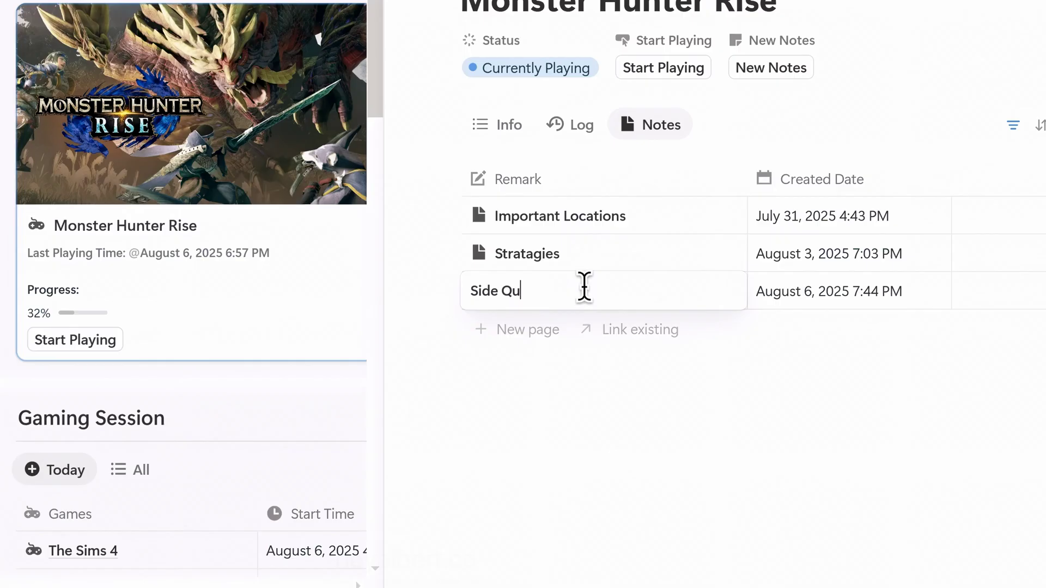
key(Return)
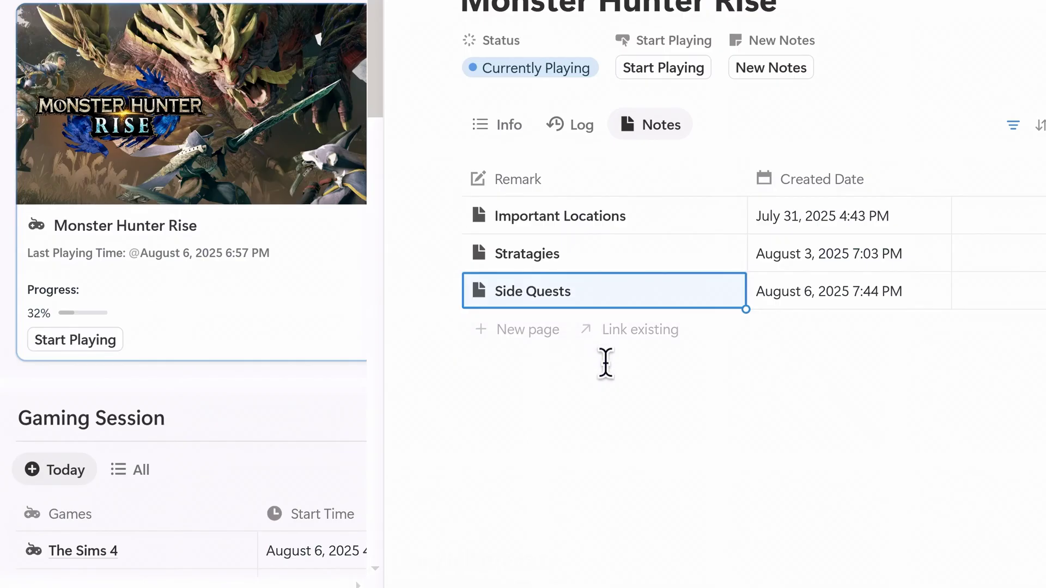
click(707, 292)
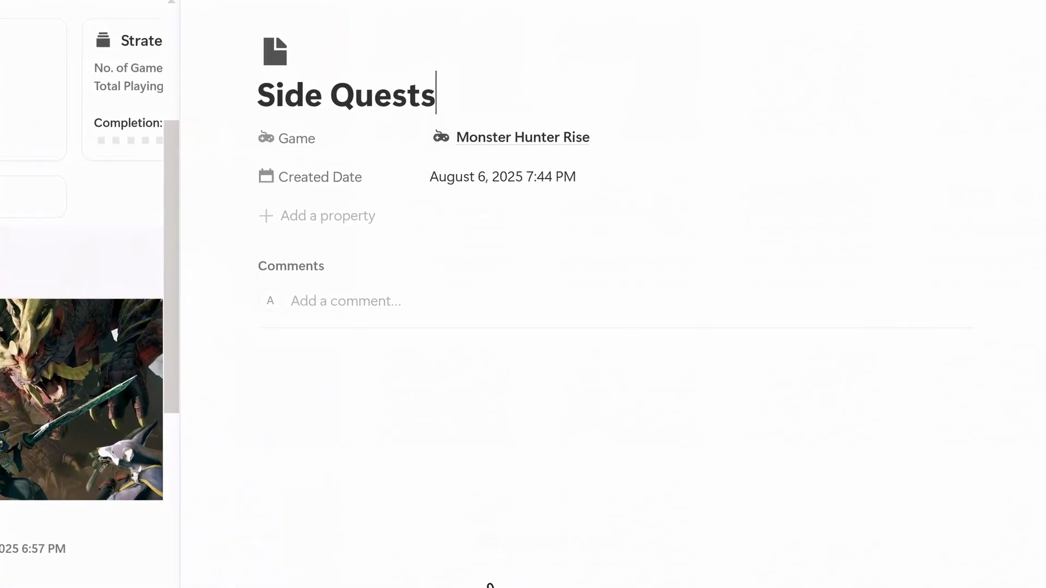
click(404, 433)
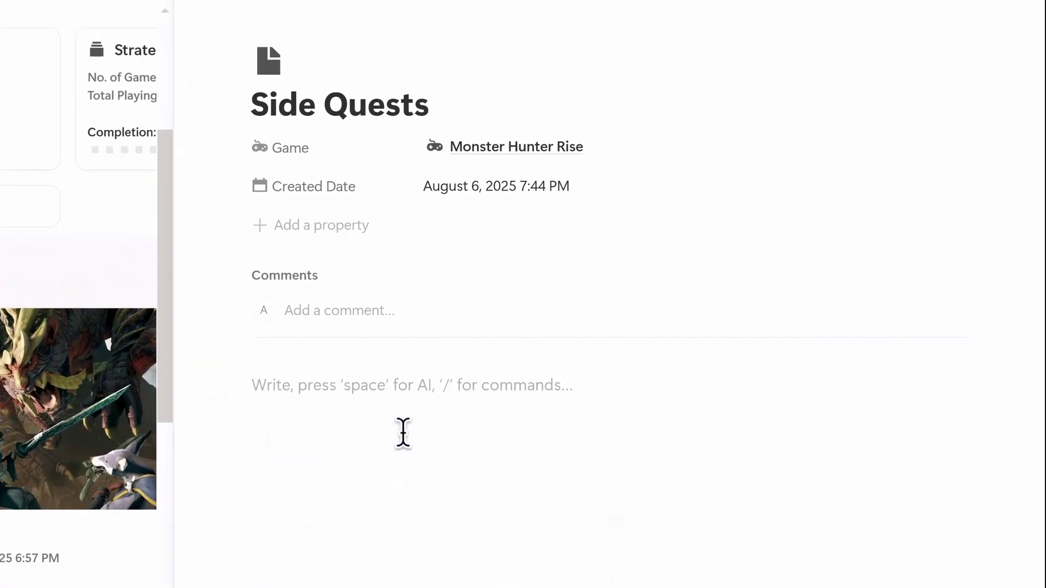
text(After finishing a game, rate it t)
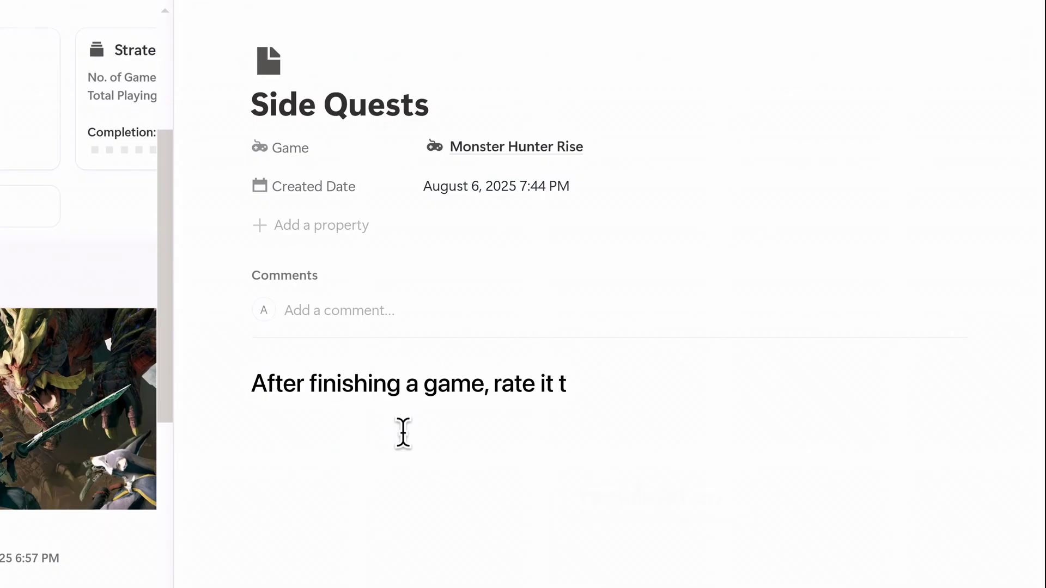
text(hrough the rati)
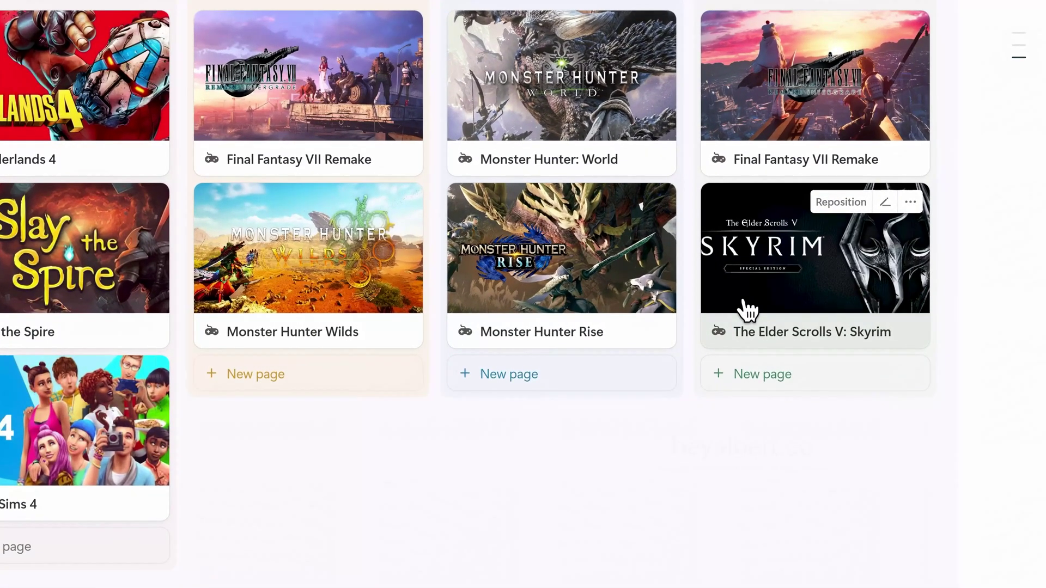
Rate Skyrim's Story as N/A and its Gameplay as five stars
click(748, 310)
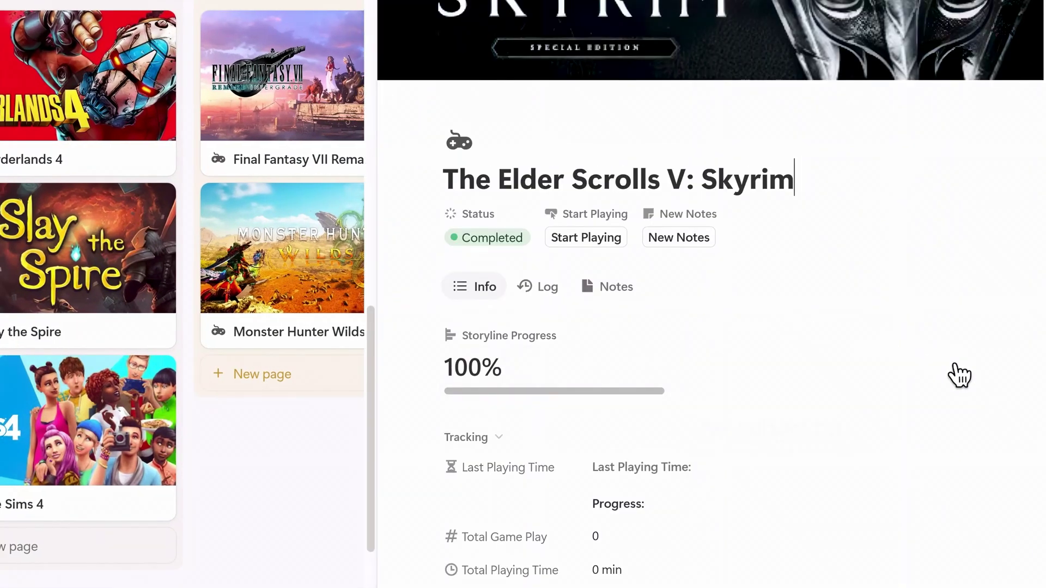
scroll(995, 387, down, 10)
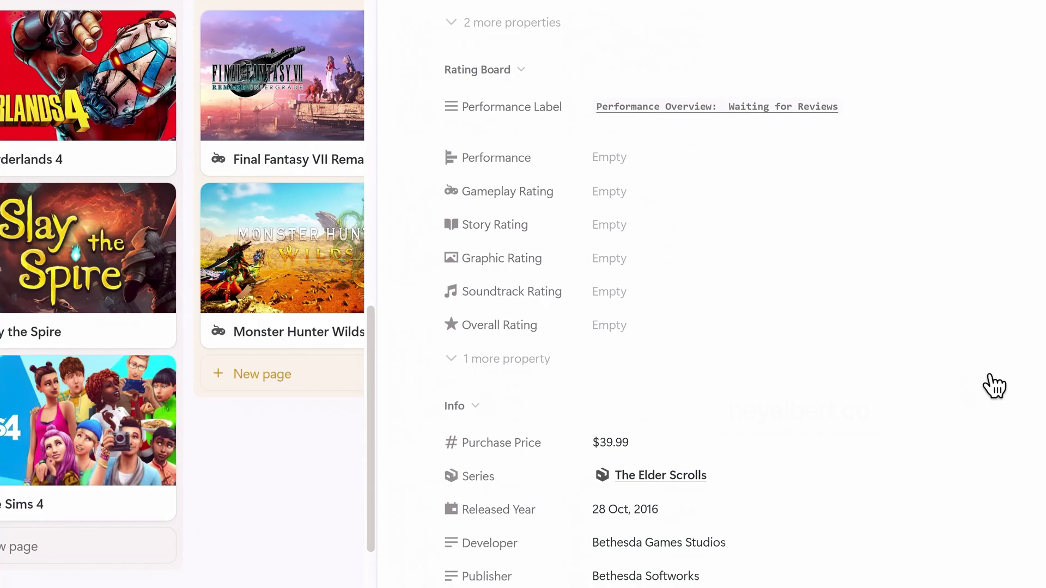
click(684, 221)
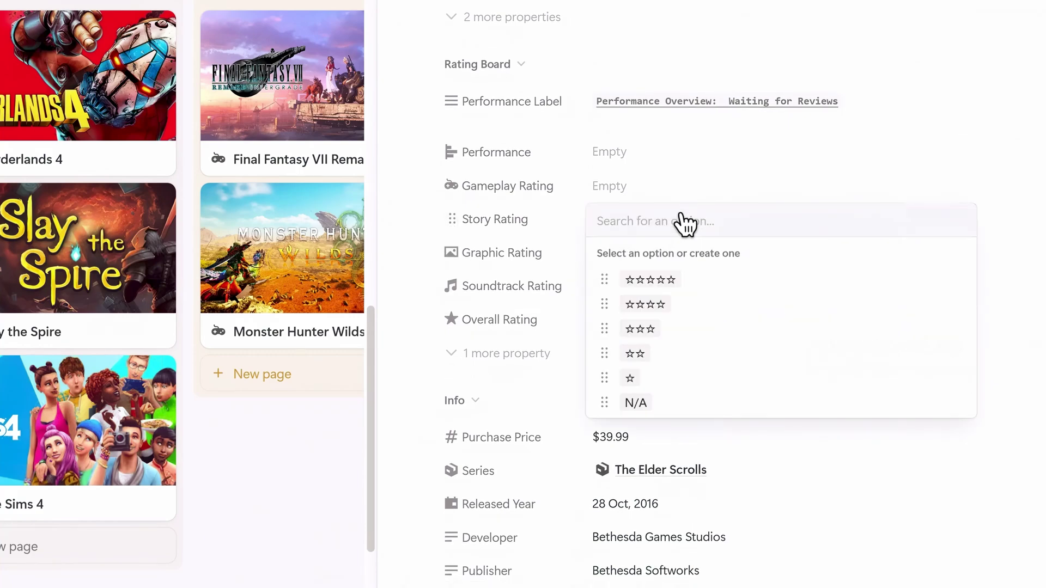
click(637, 404)
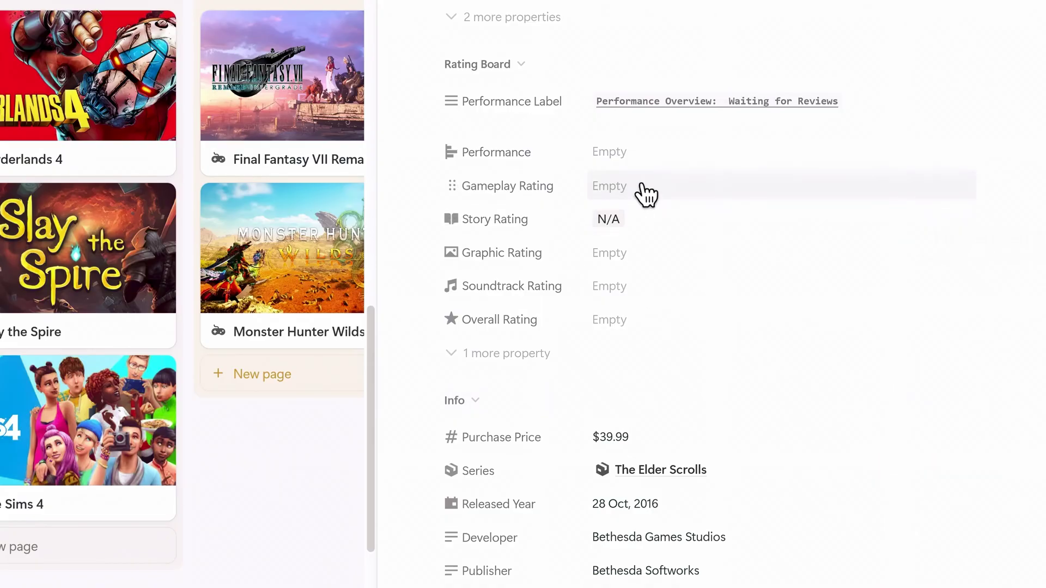
click(646, 192)
click(646, 251)
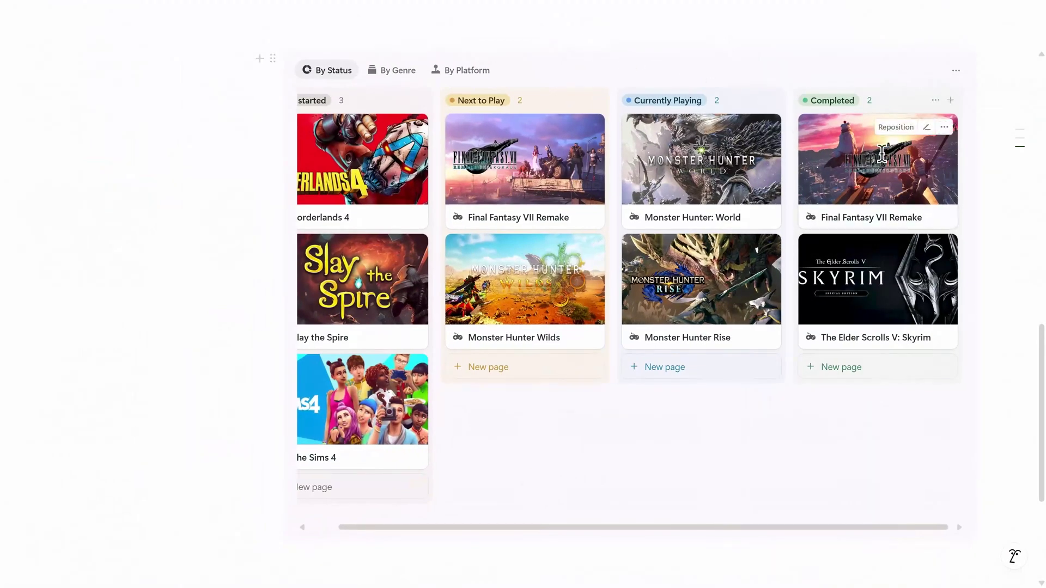
Go to the Rating Board page from the Game Tracker navigation
scroll(999, 199, up, 15)
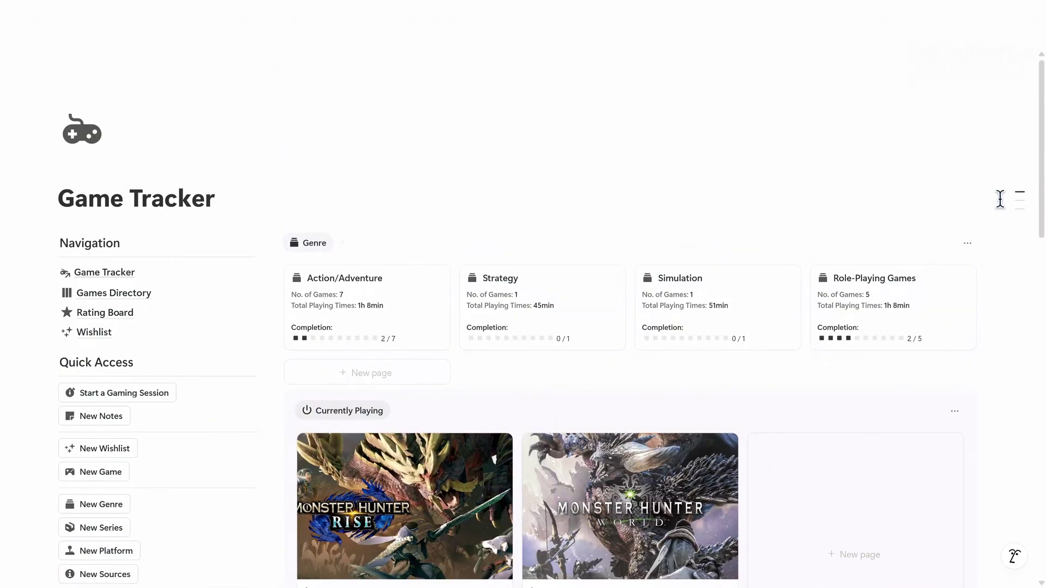
click(128, 322)
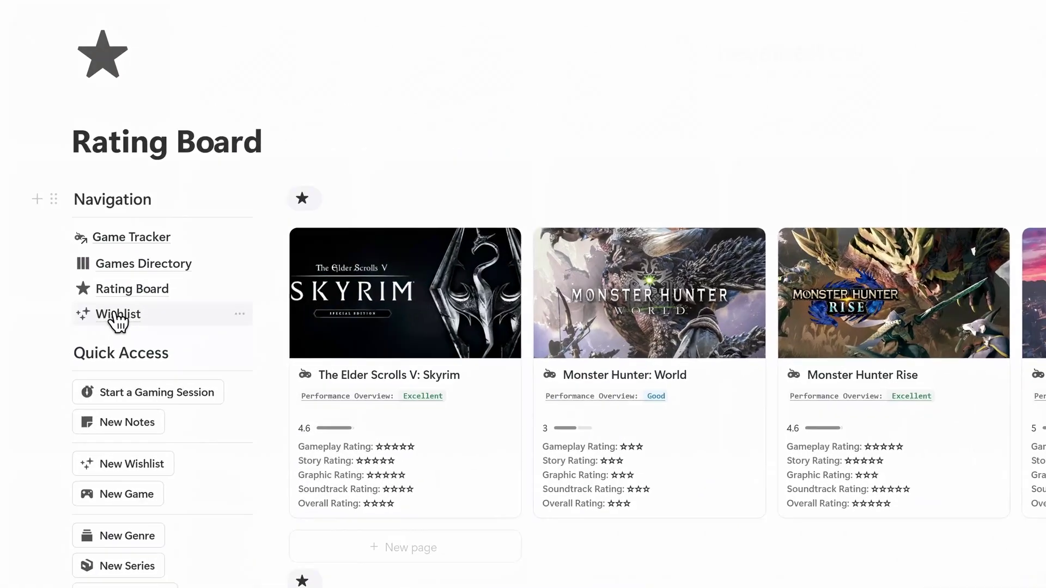
Create a new wishlist game titled 'Slay the Spire 2'
click(118, 316)
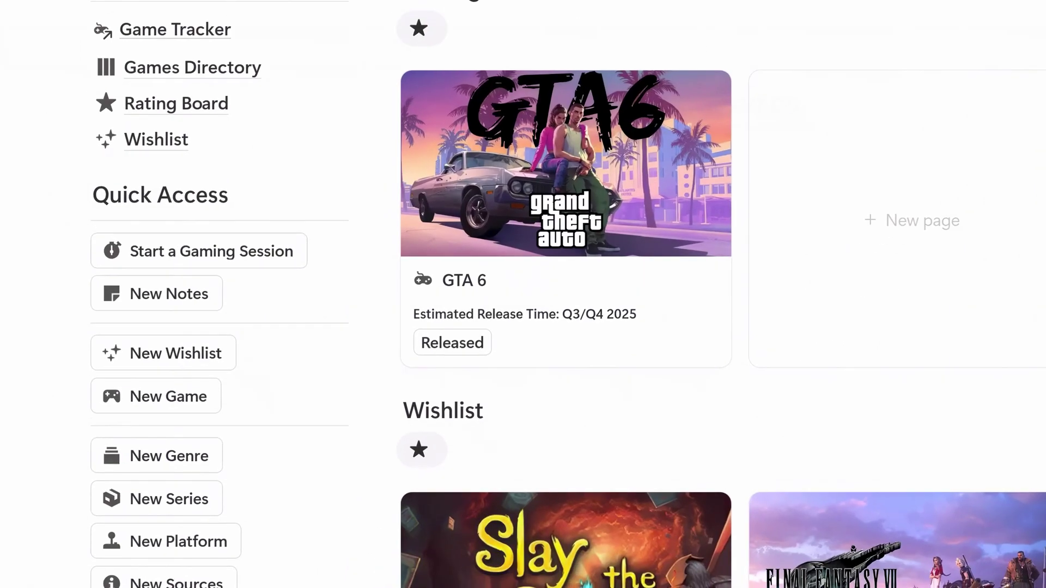
click(173, 475)
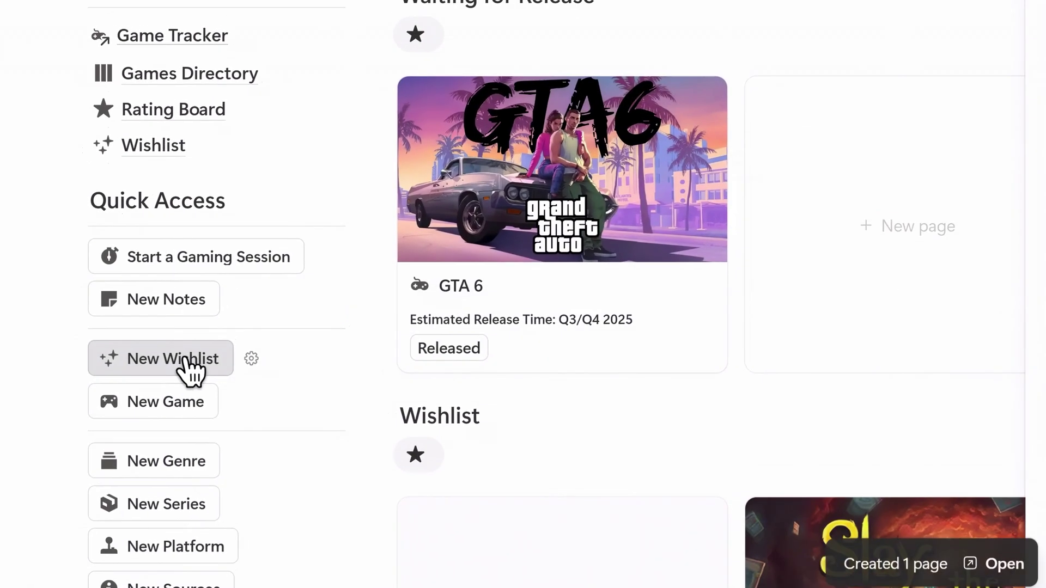
text(Slay the Spire )
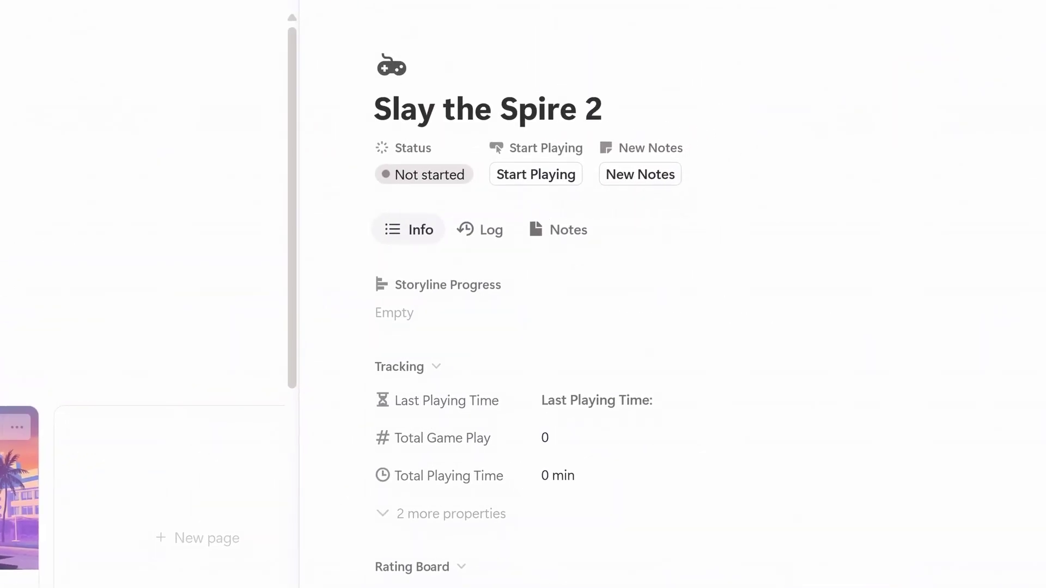
text(2)
scroll(1023, 444, down, 10)
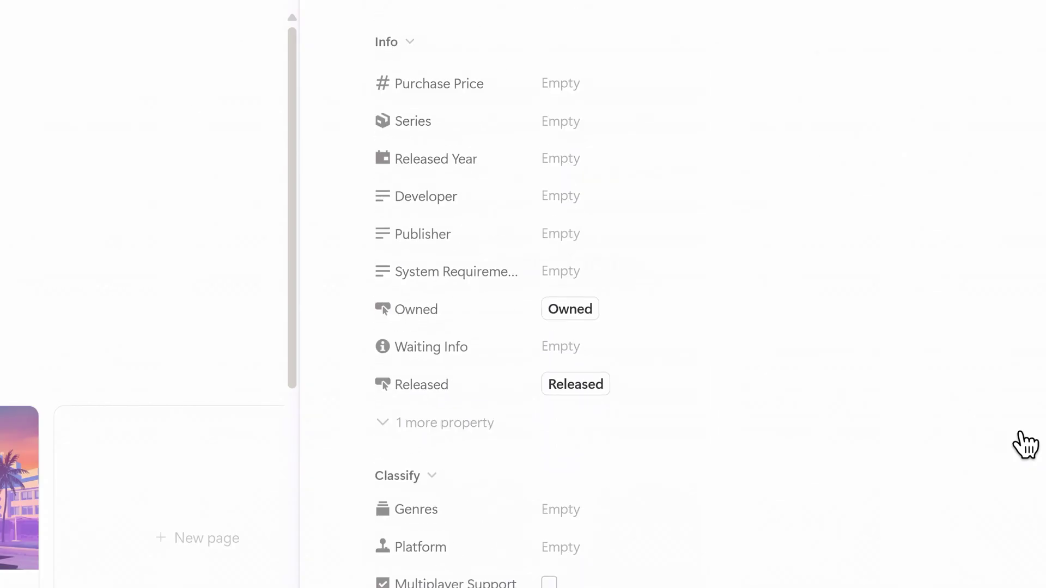
Link Slay the Spire 2 to the Slay the Spire series with status Waiting for Release
click(631, 133)
text(S)
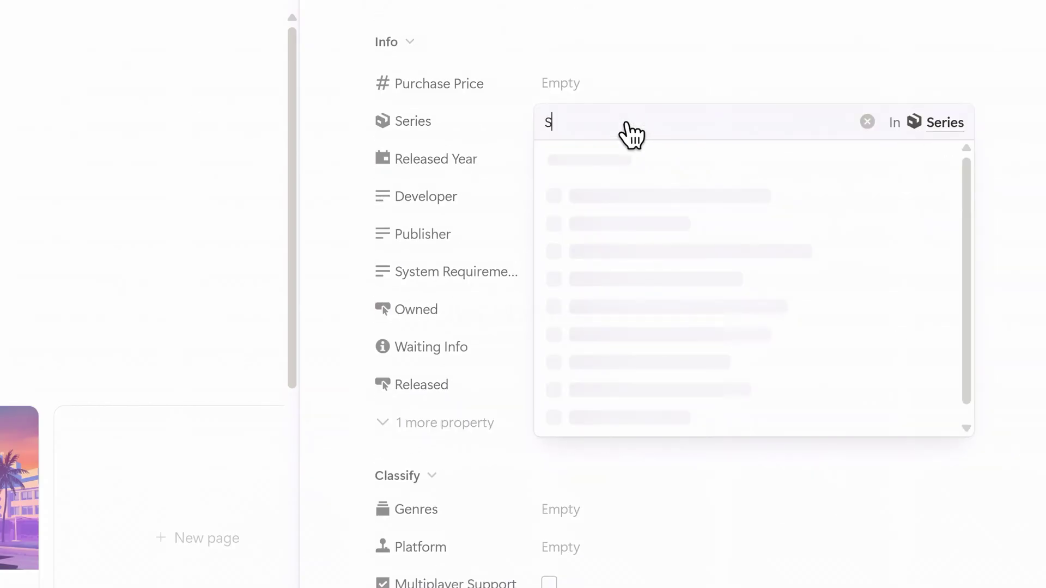
text(lay)
key(Return)
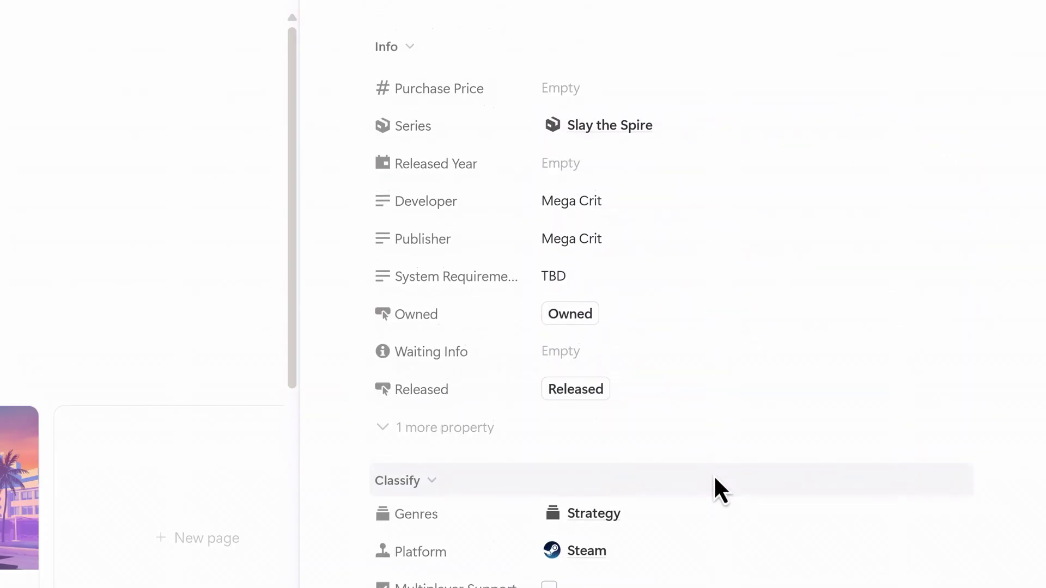
scroll(715, 480, up, 10)
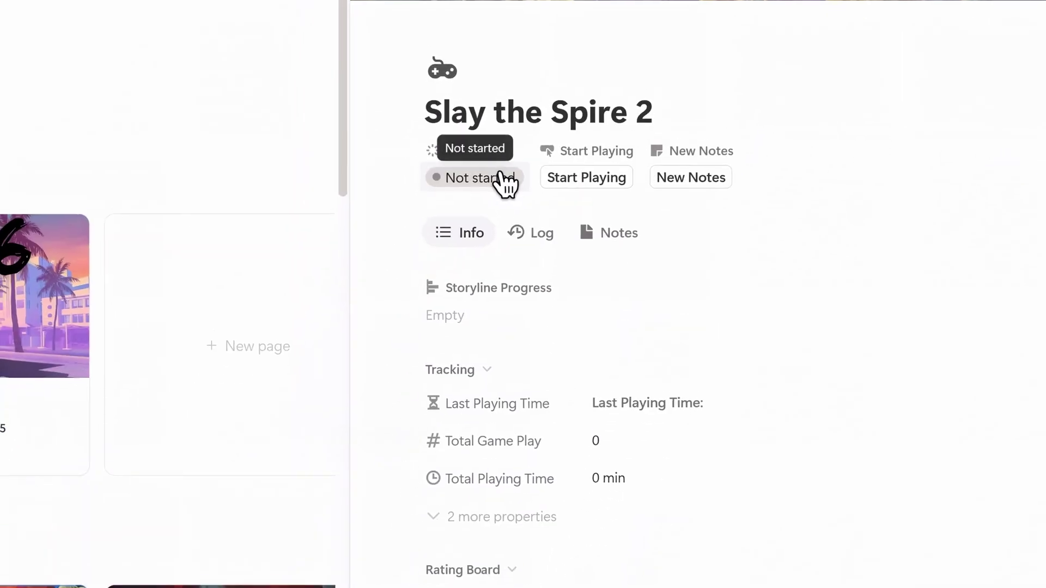
click(504, 183)
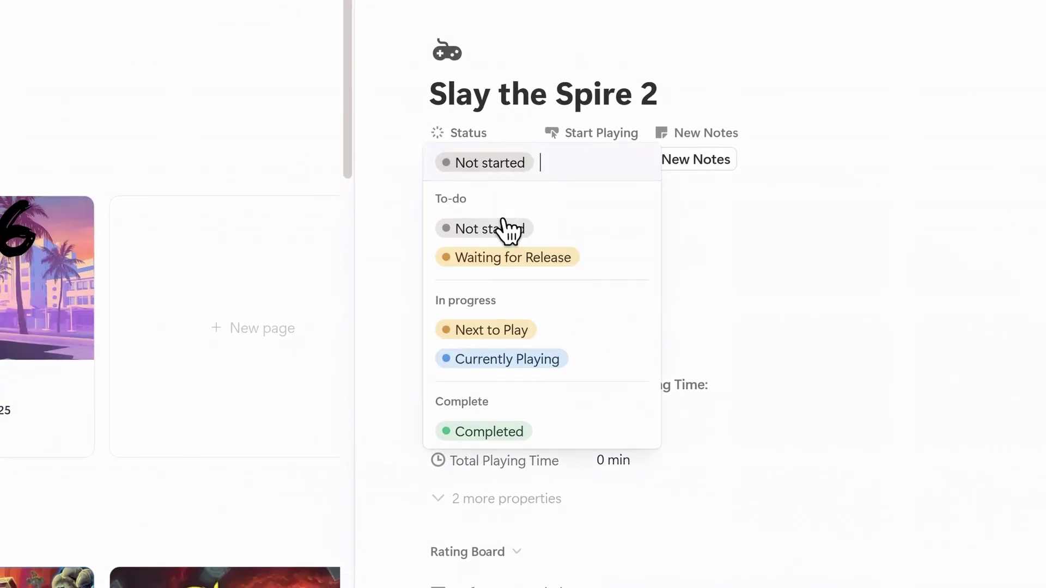
click(504, 267)
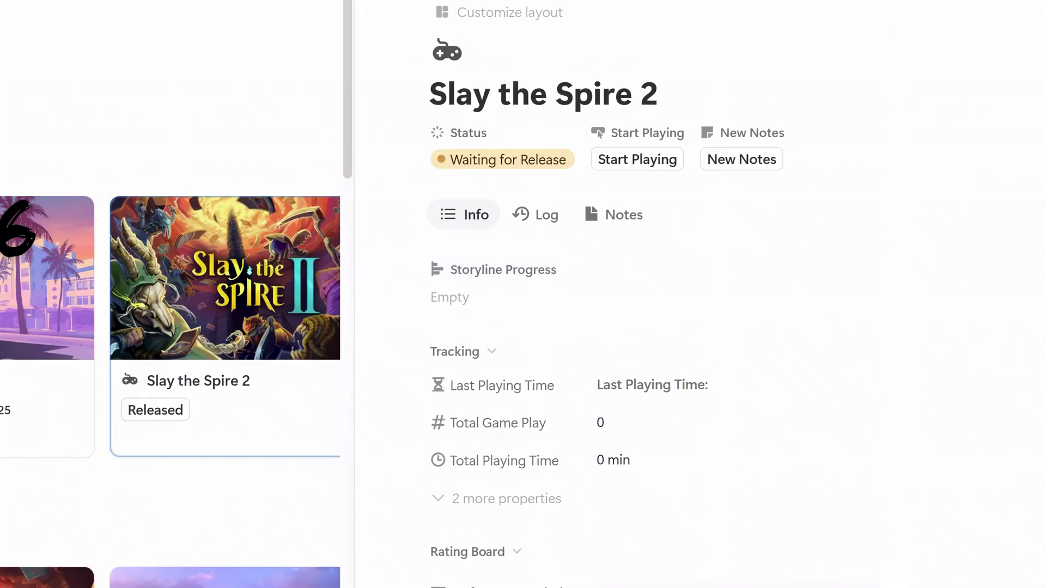
Mark Slay the Spire 2 as Released and then Owned on the Wishlist board
key(Escape)
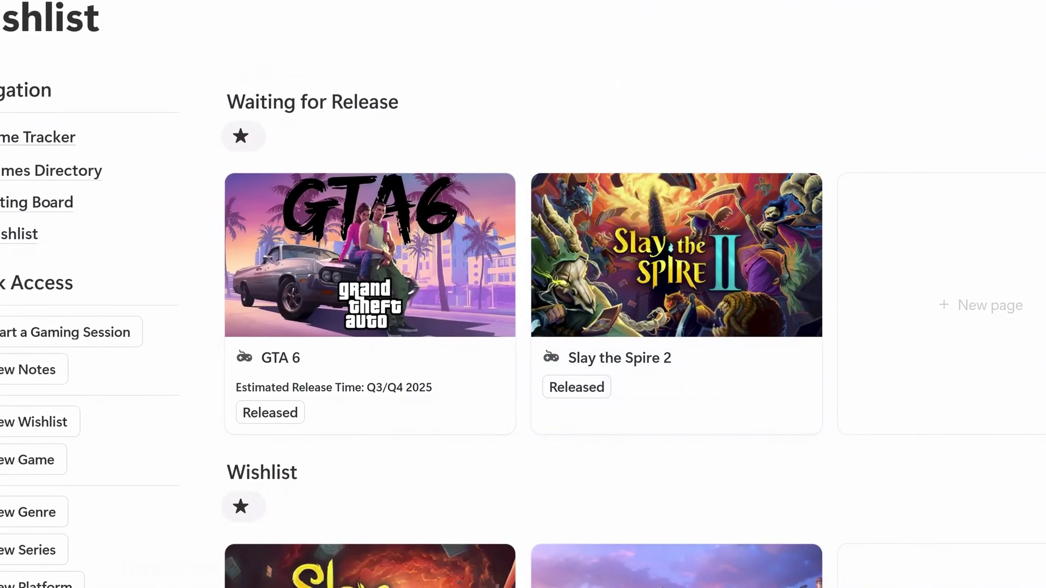
click(596, 388)
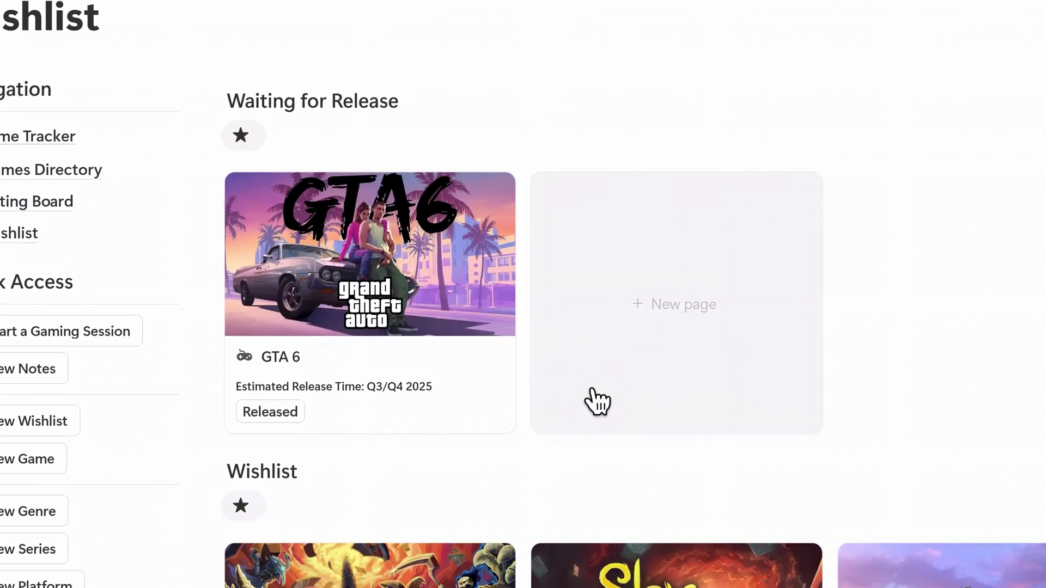
scroll(598, 401, down, 10)
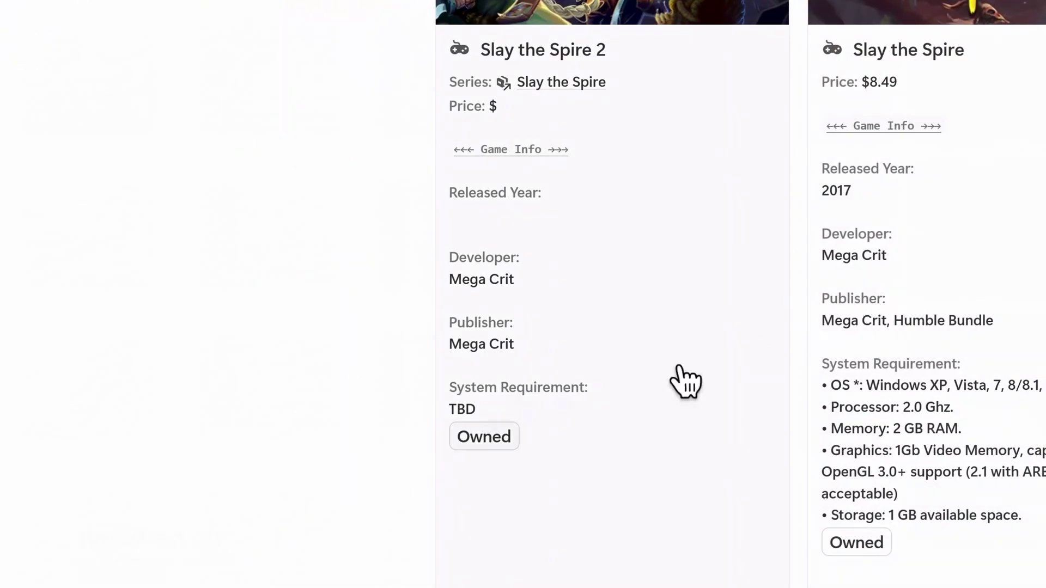
click(283, 509)
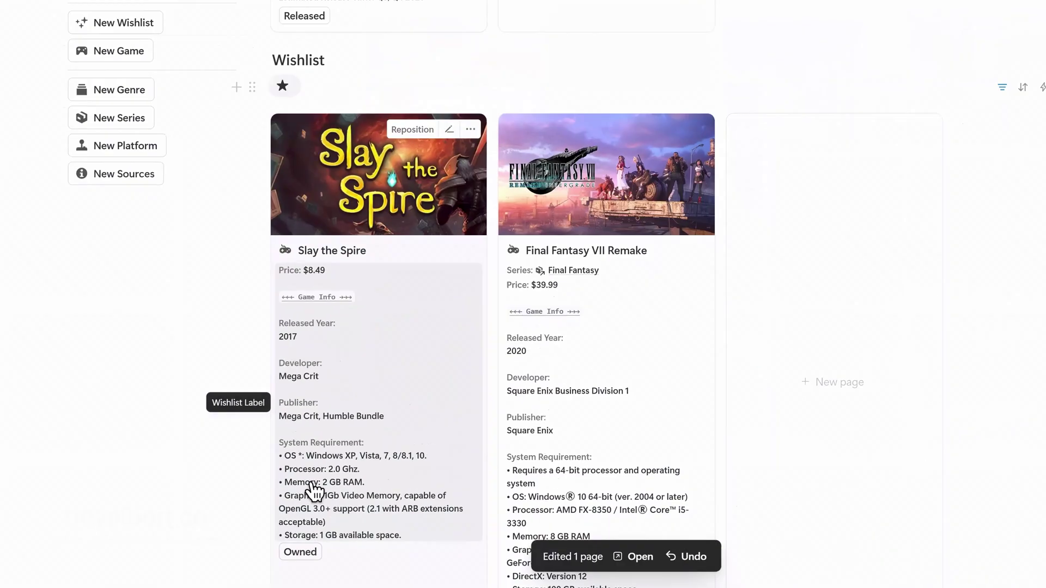
scroll(264, 504, up, 6)
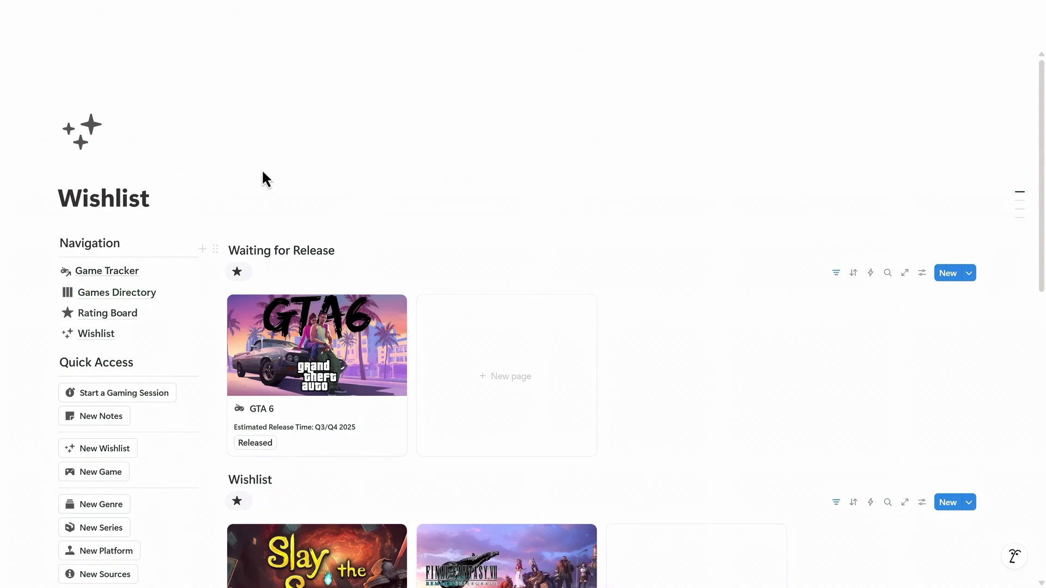
Open the Games Directory and check the Slay the Spire 2 card shows Owned and Not started
click(149, 298)
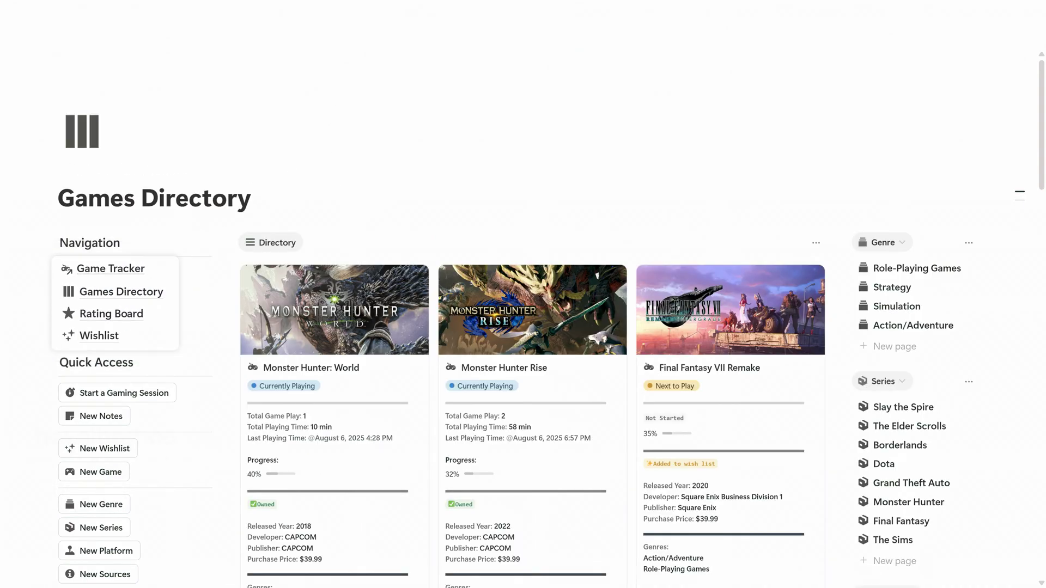
scroll(523, 349, down, 14)
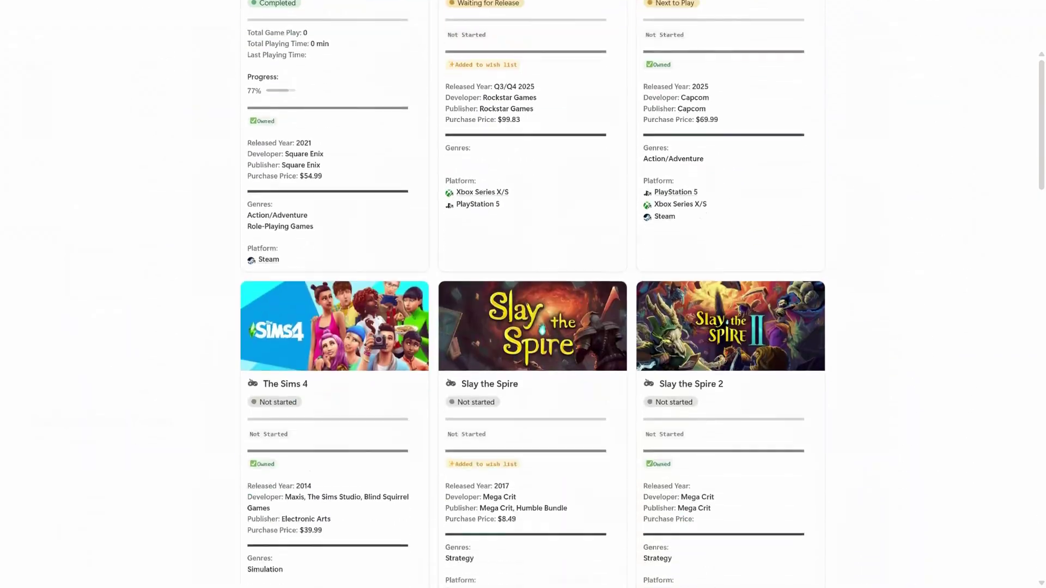
scroll(523, 349, up, 14)
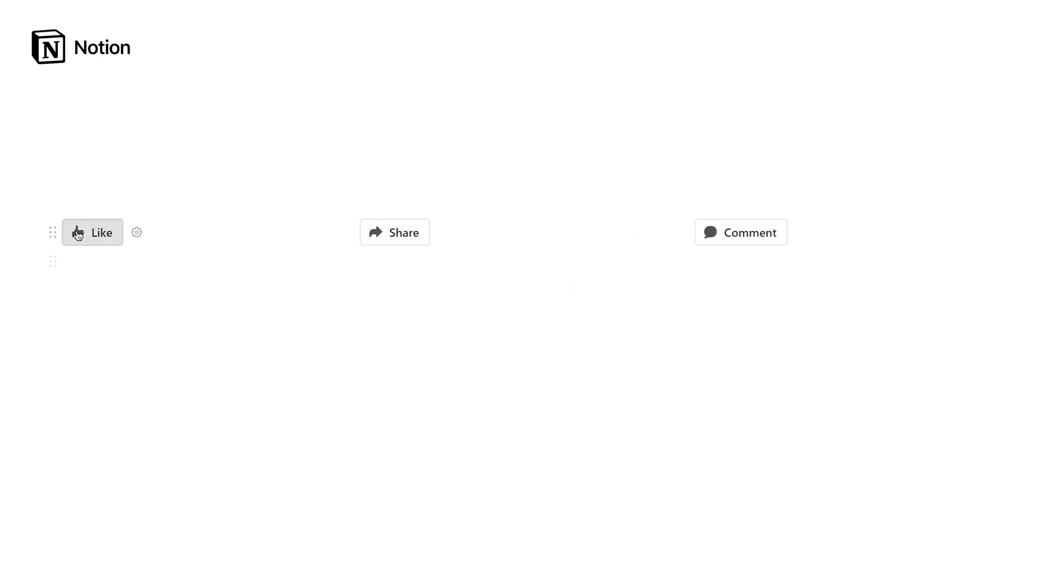
Insert the preset thank-you note with hearts and the share message with its video link
click(78, 234)
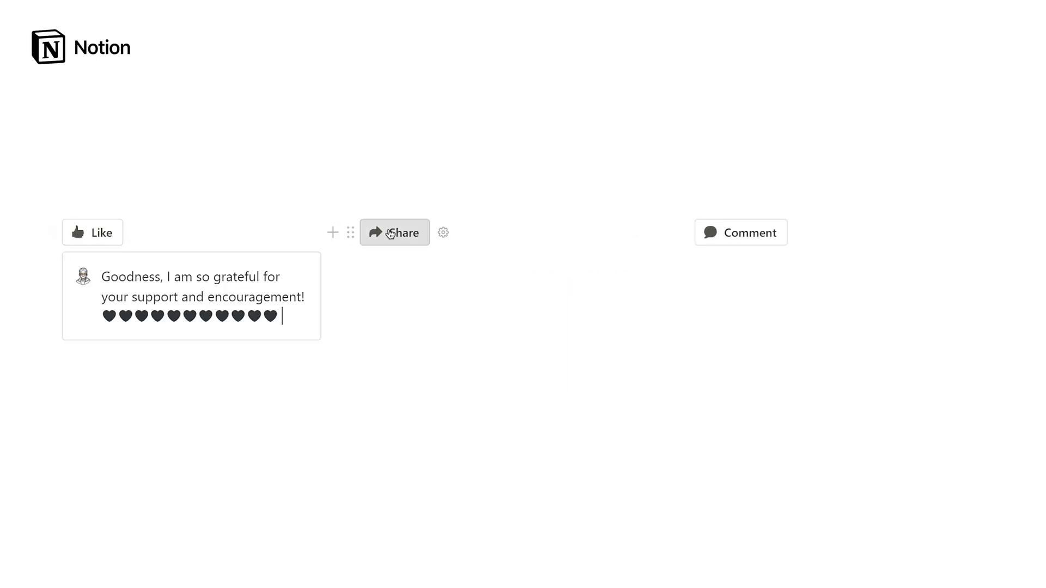
click(390, 235)
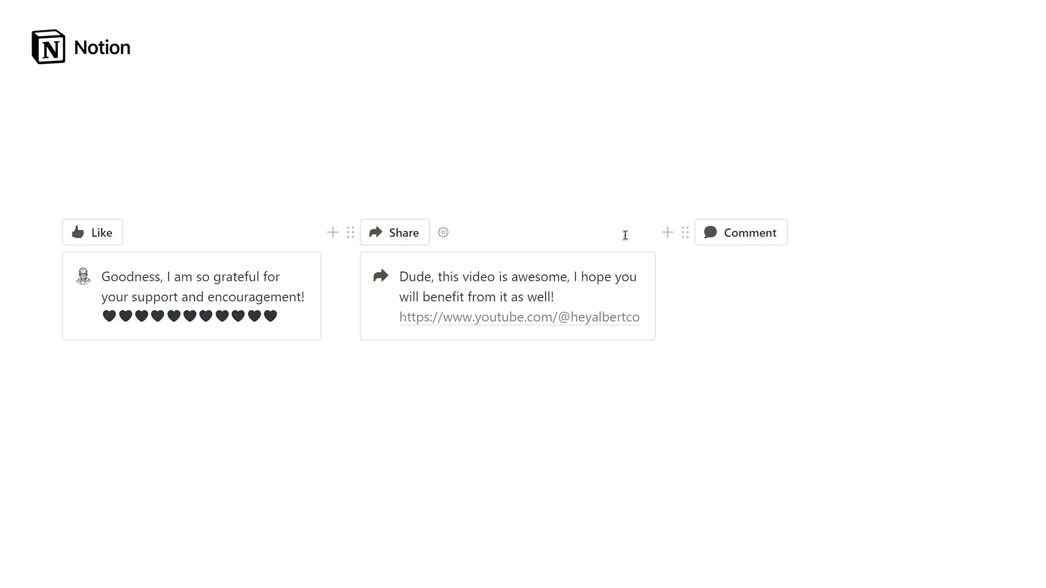